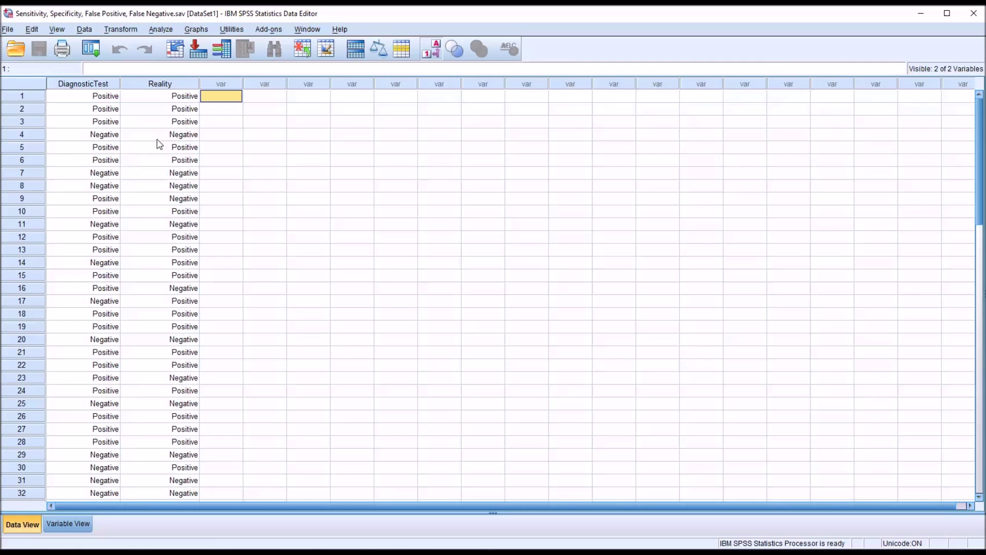
Step: Inspect the stored codes behind the DiagnosticTest values in rows 1, 2 and 4
{"action": "left_click", "coordinate": [83, 86]}
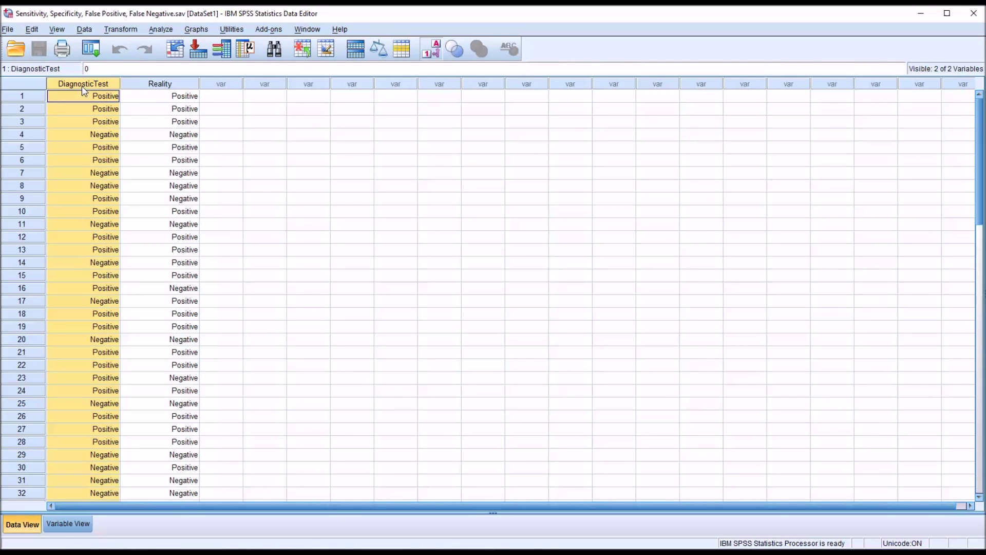
{"action": "double_click", "coordinate": [74, 98]}
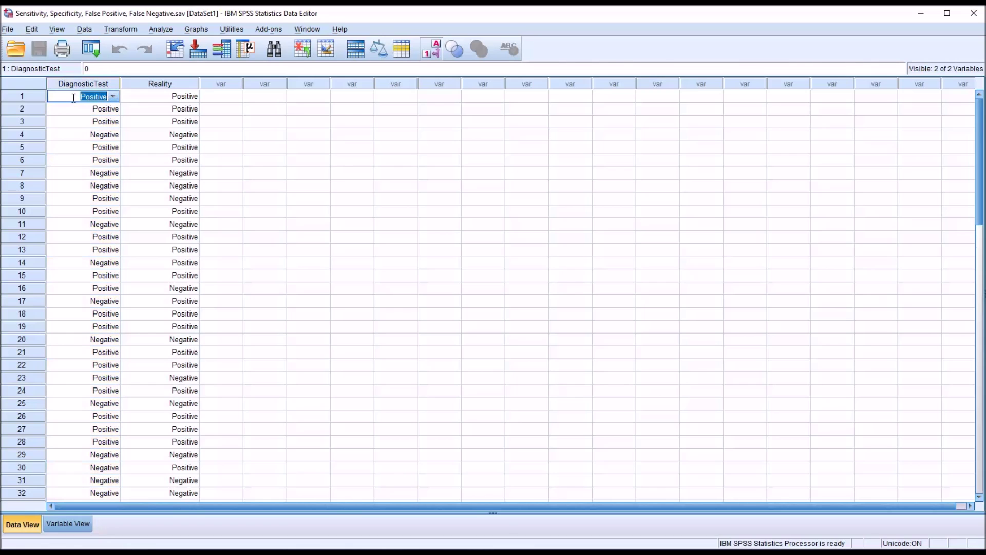
{"action": "left_click", "coordinate": [73, 110]}
{"action": "left_click", "coordinate": [73, 136]}
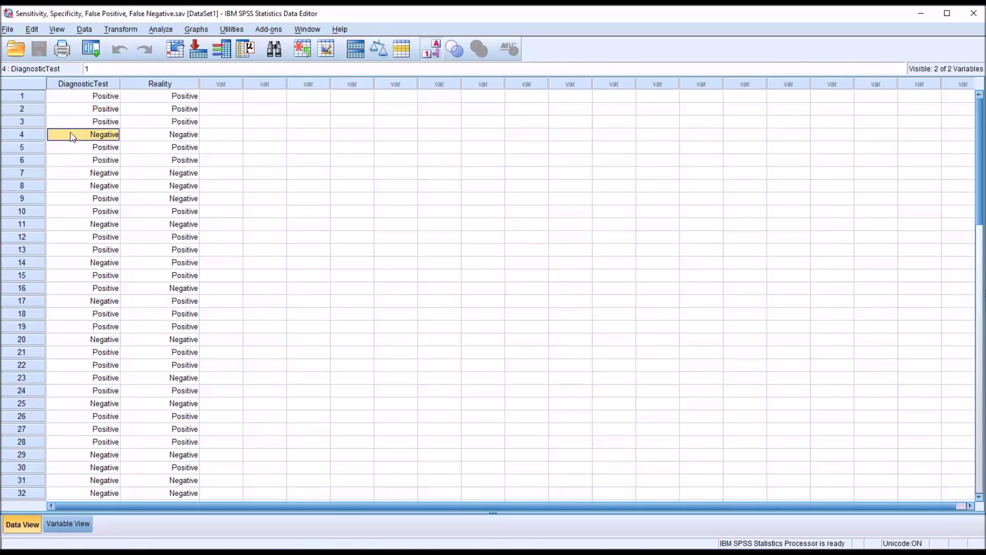
Step: Check the Reality column codes: Positive is coded 0 and Negative is coded 1
{"action": "left_click", "coordinate": [159, 86]}
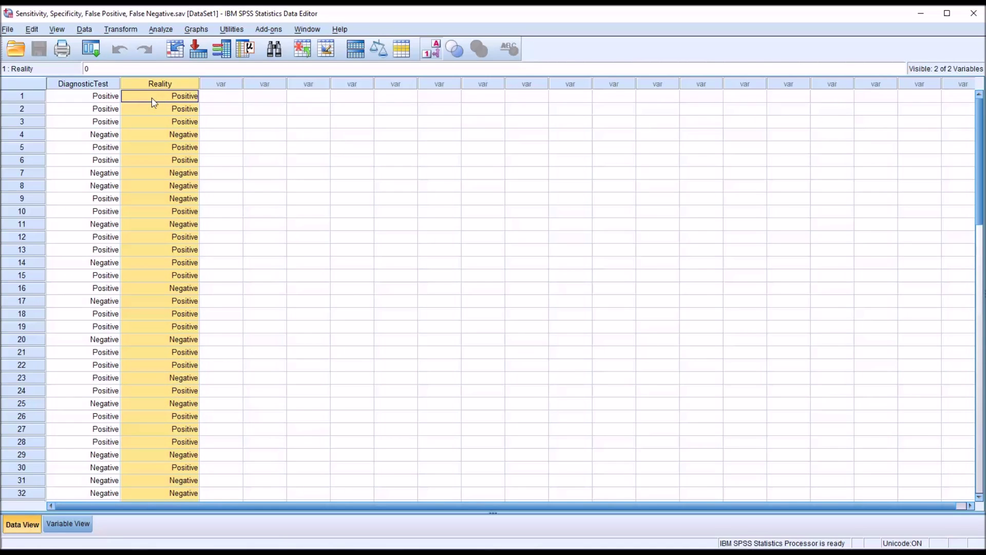
{"action": "double_click", "coordinate": [153, 96]}
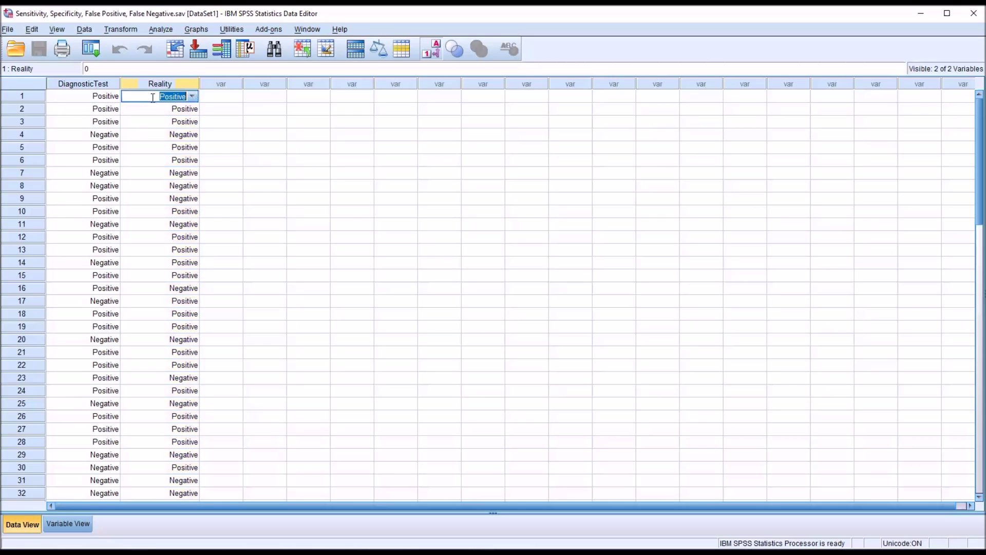
{"action": "left_click", "coordinate": [148, 134]}
{"action": "left_click", "coordinate": [224, 97]}
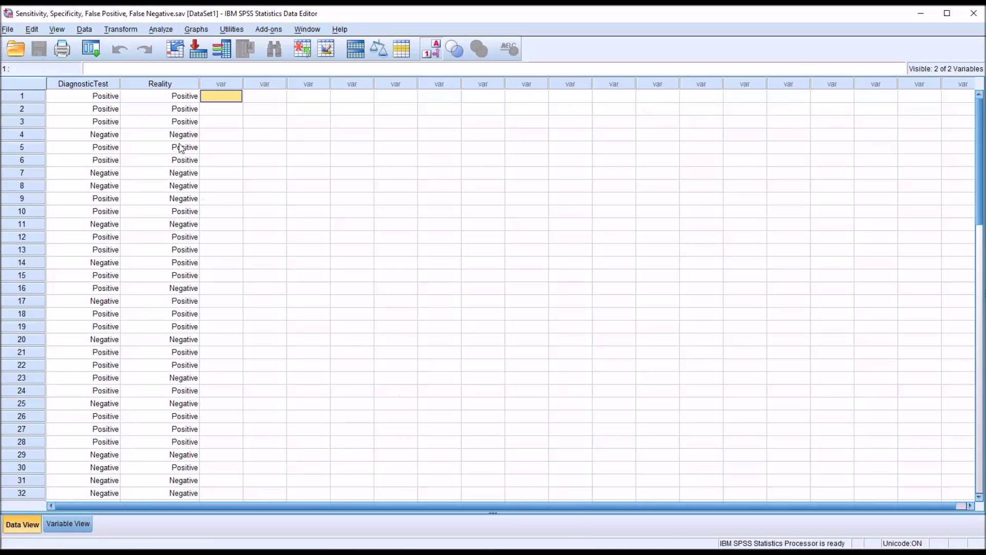
{"action": "left_click", "coordinate": [167, 101]}
{"action": "left_click", "coordinate": [156, 133]}
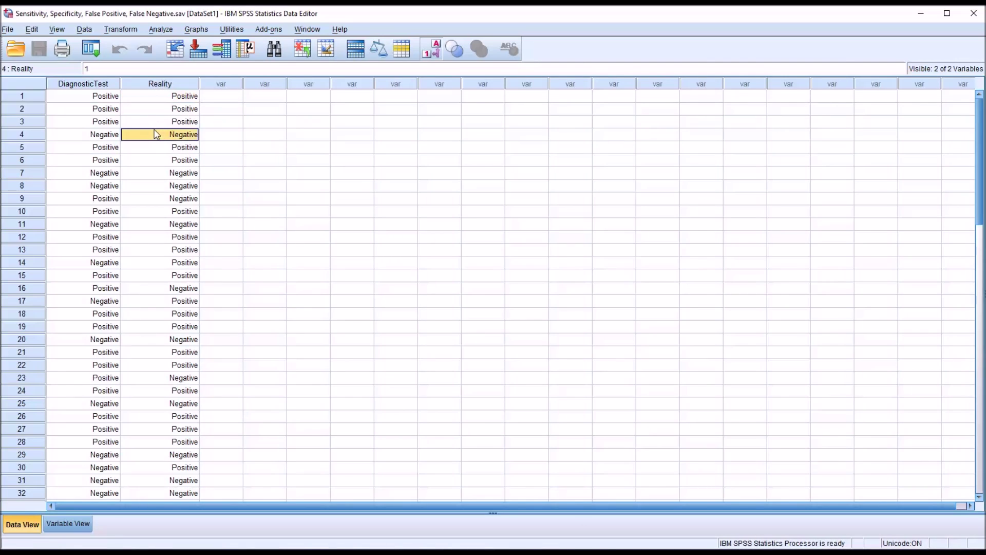
{"action": "left_click", "coordinate": [214, 99]}
{"action": "left_click", "coordinate": [171, 101]}
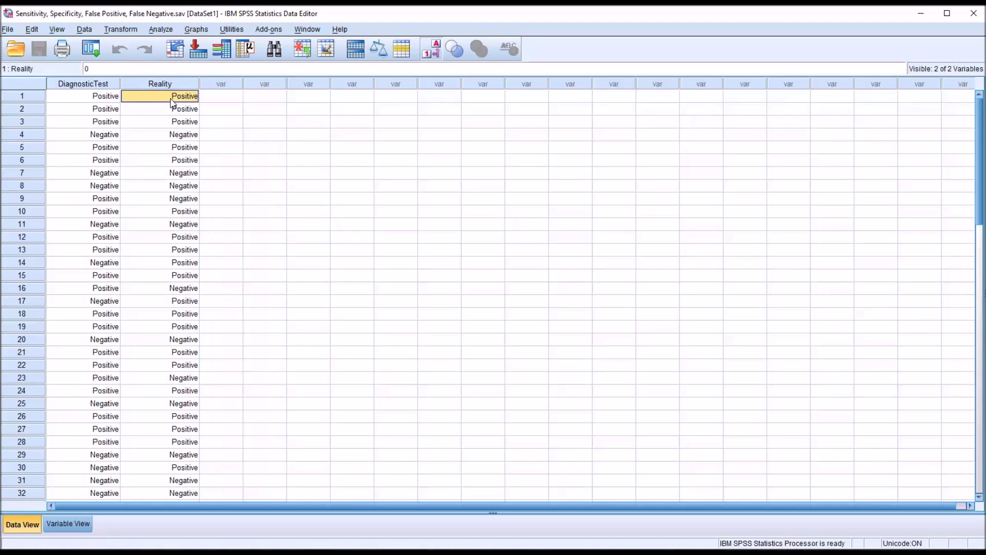
{"action": "left_click", "coordinate": [157, 135]}
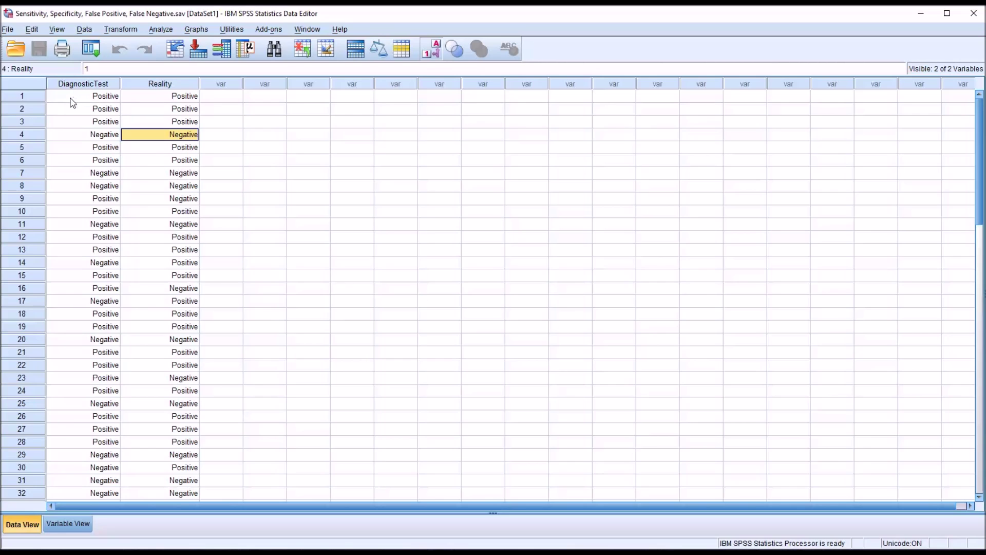
Step: Re-examine DiagnosticTest codes in rows 1–4, confirming the Negative result is coded 1
{"action": "left_click", "coordinate": [83, 85]}
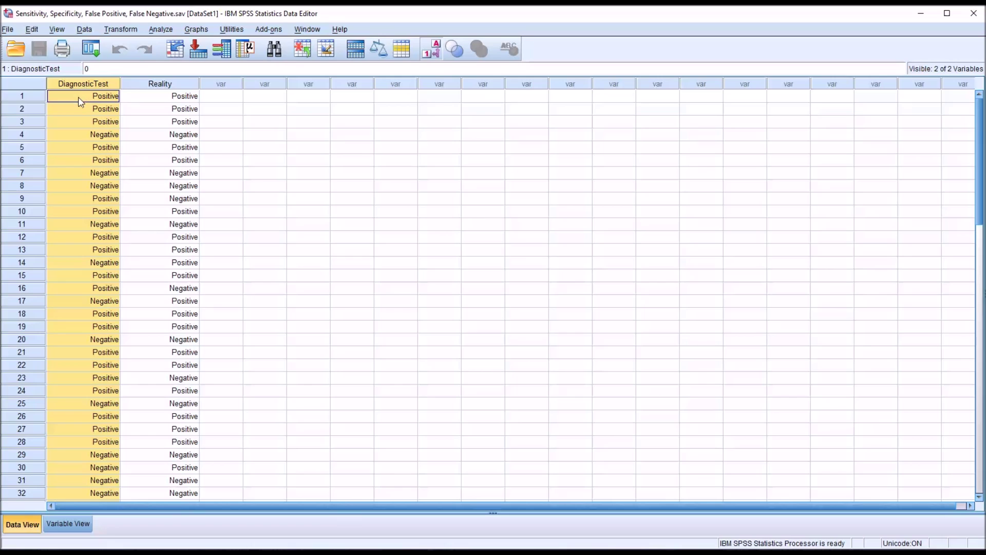
{"action": "left_click", "coordinate": [78, 101]}
{"action": "left_click", "coordinate": [76, 109]}
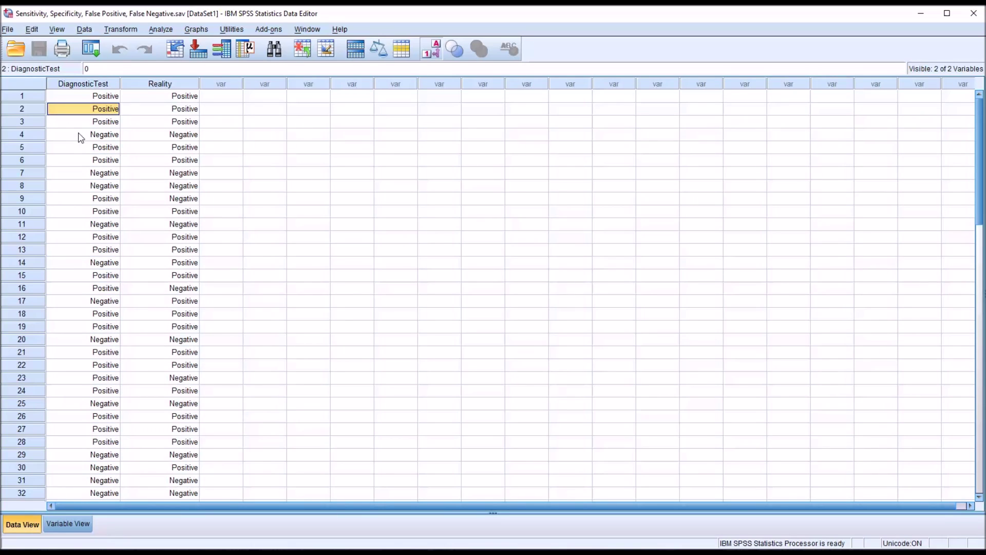
{"action": "left_click", "coordinate": [80, 123]}
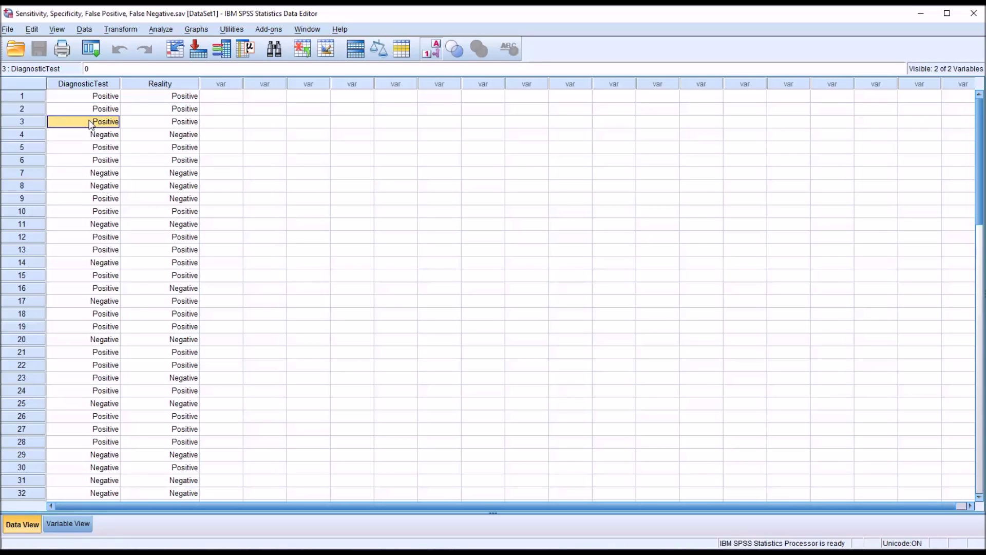
{"action": "left_click", "coordinate": [84, 135]}
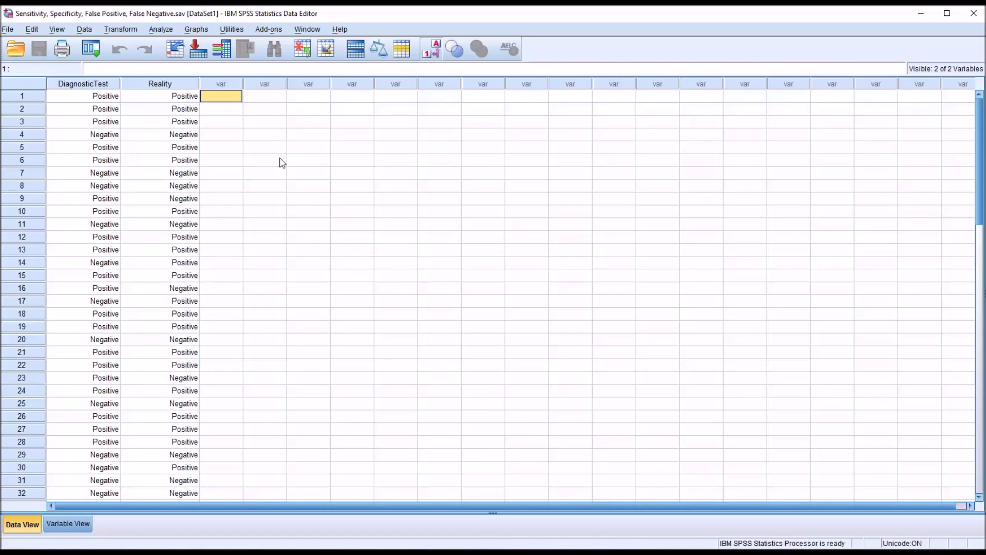
Step: Re-examine the stored Reality codes for rows 1, 2 and 4
{"action": "left_click", "coordinate": [160, 88]}
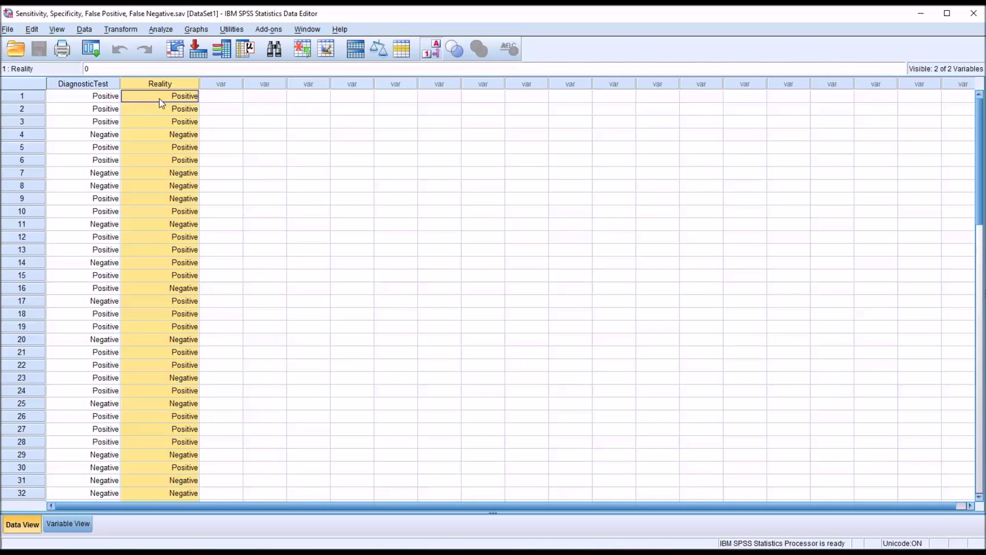
{"action": "left_click", "coordinate": [161, 100]}
{"action": "left_click", "coordinate": [158, 111]}
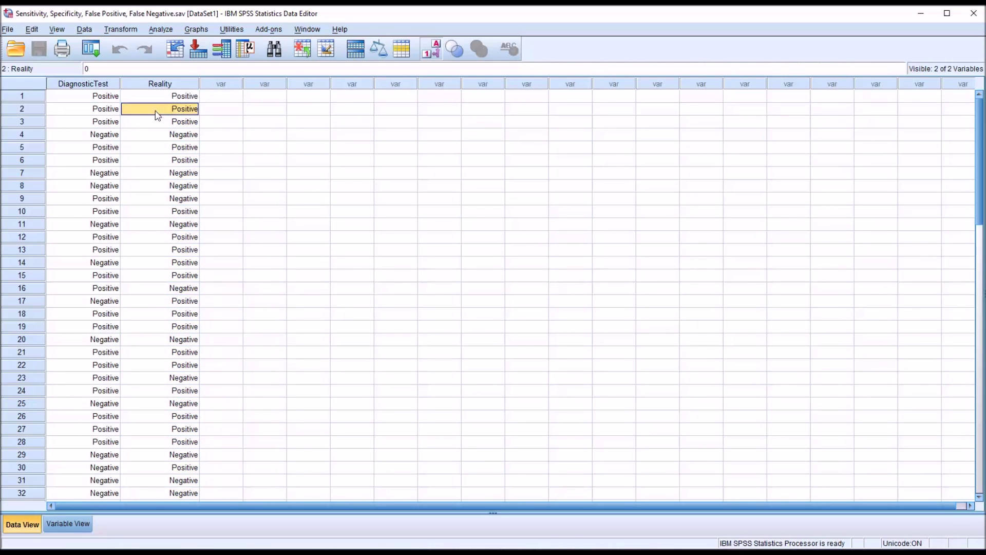
{"action": "left_click", "coordinate": [163, 99]}
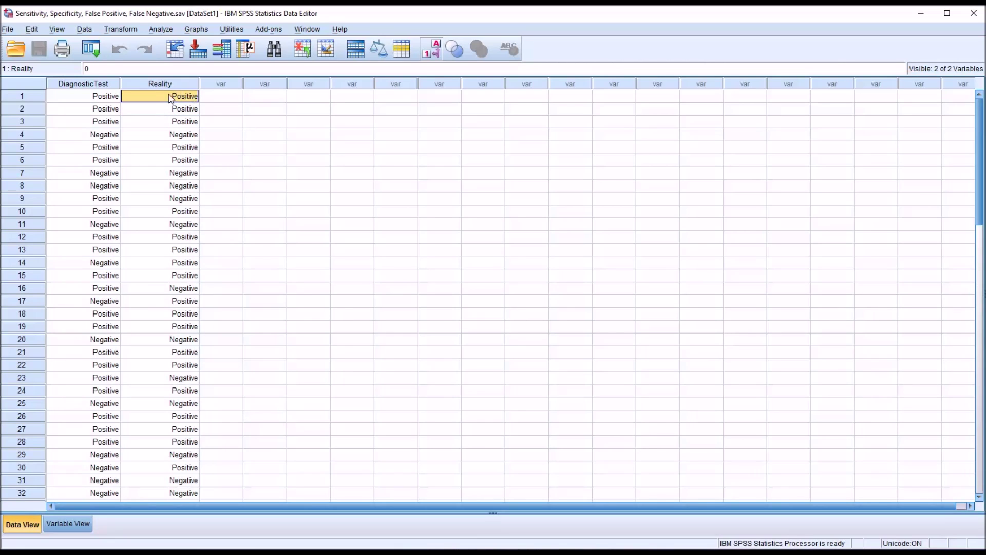
{"action": "left_click", "coordinate": [167, 135]}
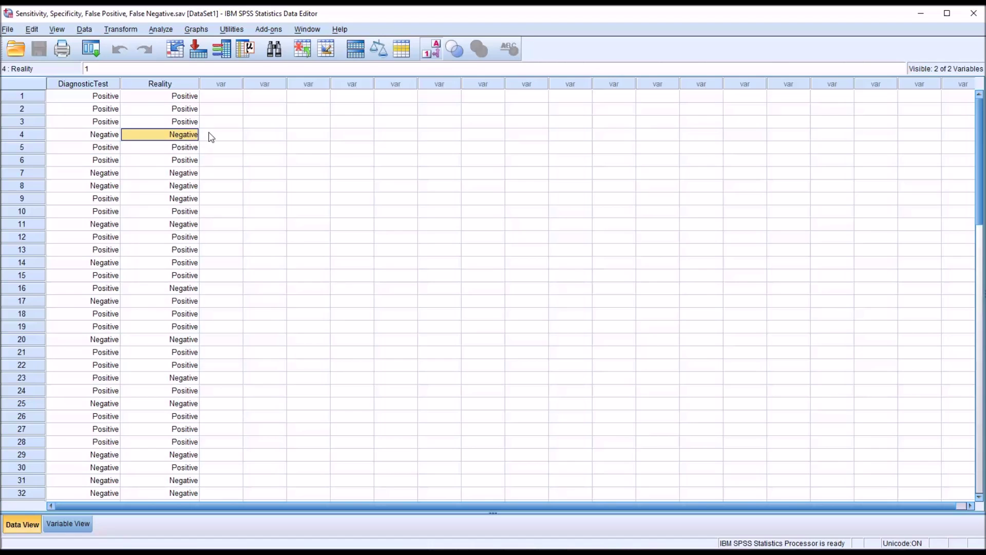
{"action": "left_click", "coordinate": [211, 100]}
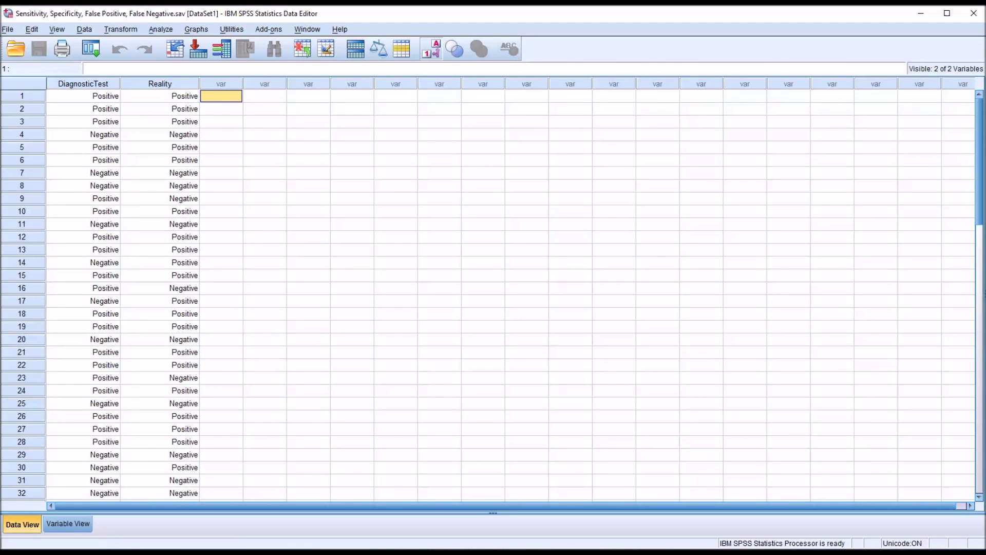
Step: Confirm once more that Positive Reality is coded 0 and Negative Reality is coded 1
{"action": "left_click", "coordinate": [156, 85]}
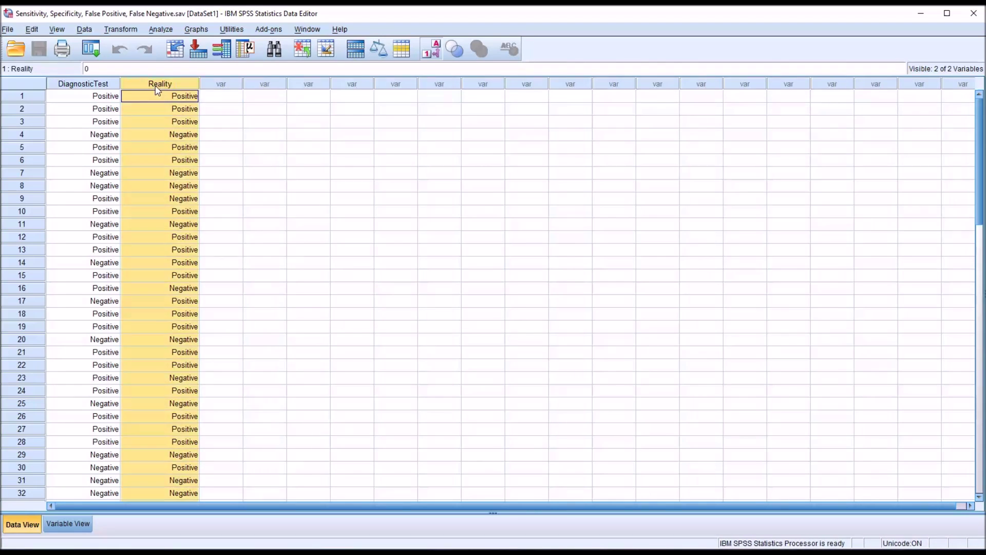
{"action": "left_click", "coordinate": [204, 100]}
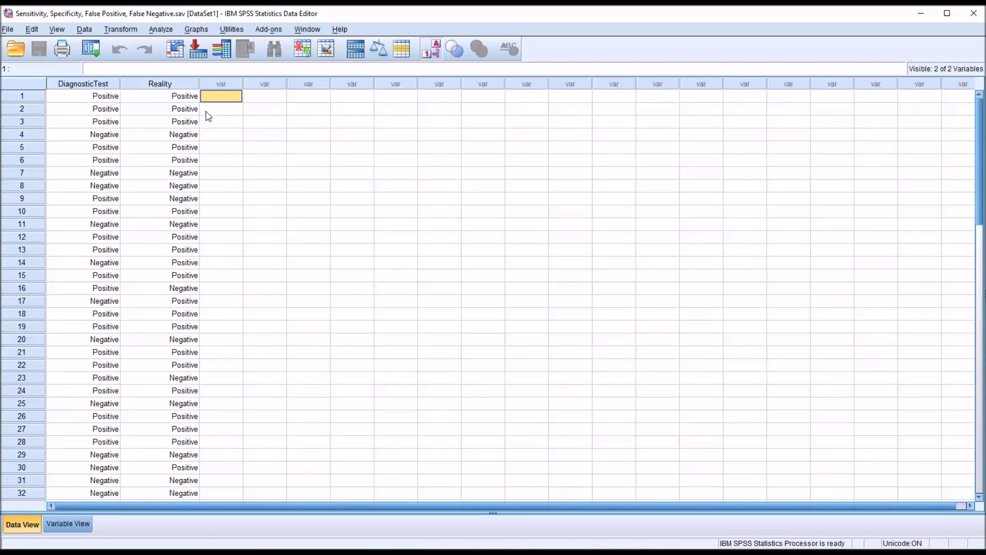
{"action": "left_click", "coordinate": [176, 99]}
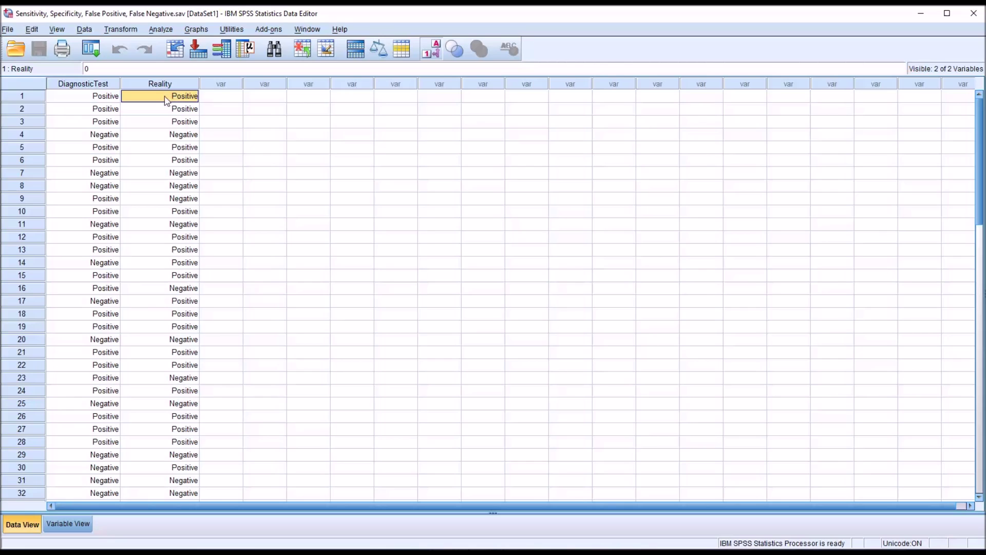
{"action": "left_click", "coordinate": [173, 137]}
{"action": "left_click", "coordinate": [205, 100]}
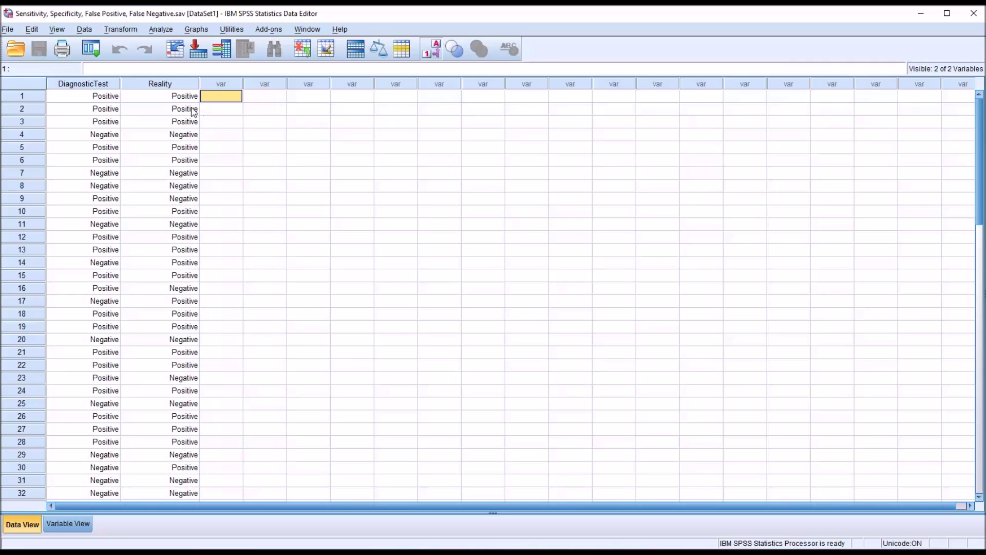
{"action": "left_click", "coordinate": [172, 87]}
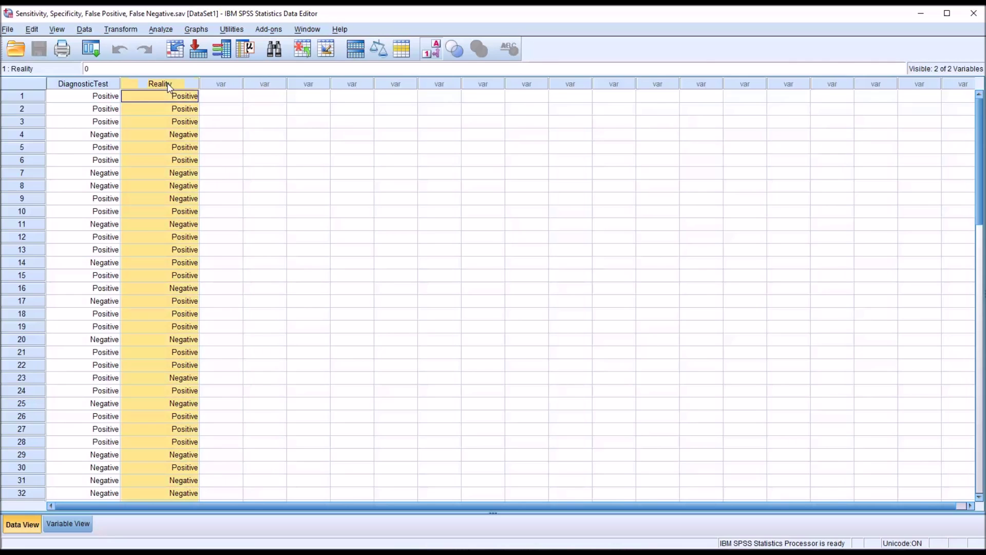
{"action": "left_click", "coordinate": [214, 100]}
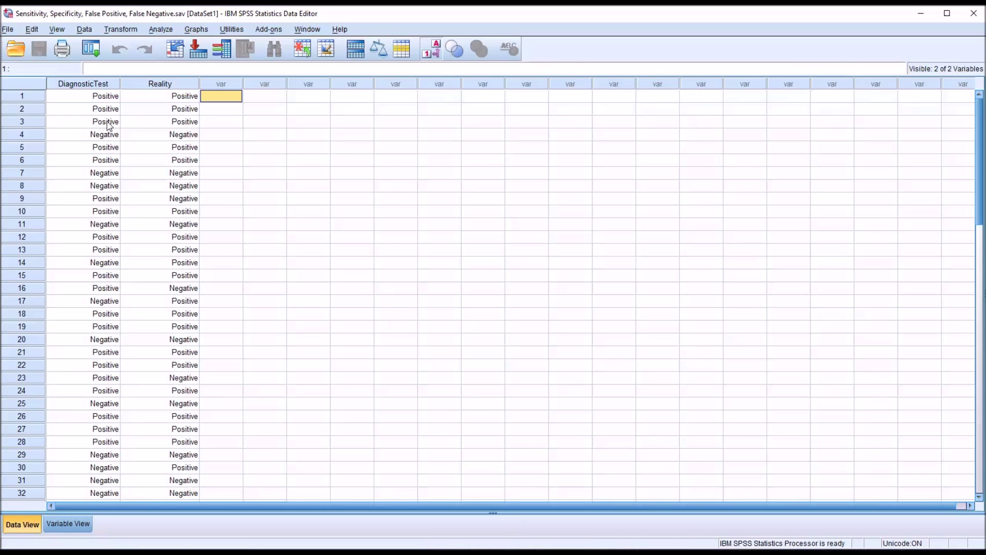
Step: Compare DiagnosticTest against Reality for cases 1, 4, 9 and 14
{"action": "left_click", "coordinate": [87, 100]}
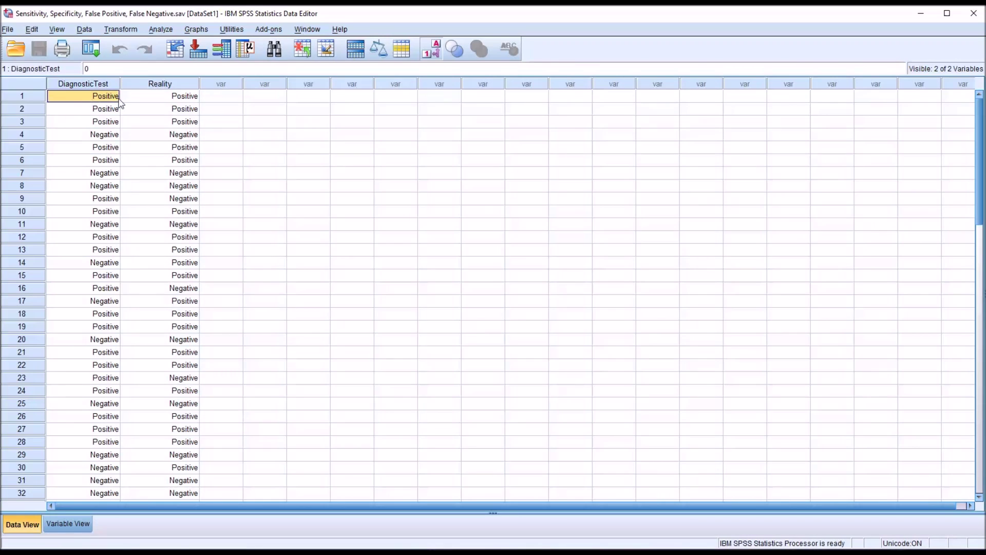
{"action": "left_click", "coordinate": [131, 103]}
{"action": "left_click", "coordinate": [103, 99]}
{"action": "left_click", "coordinate": [133, 100]}
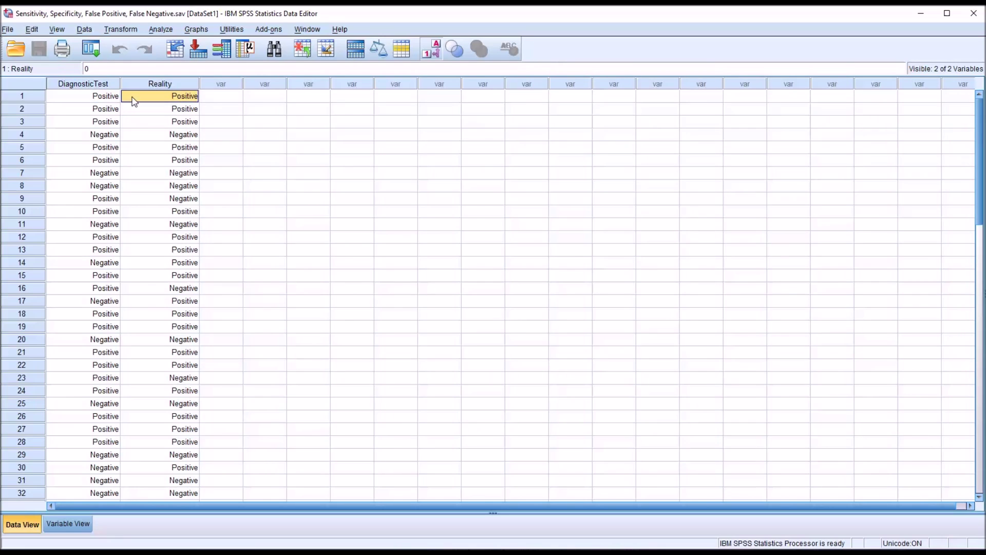
{"action": "left_click", "coordinate": [84, 136]}
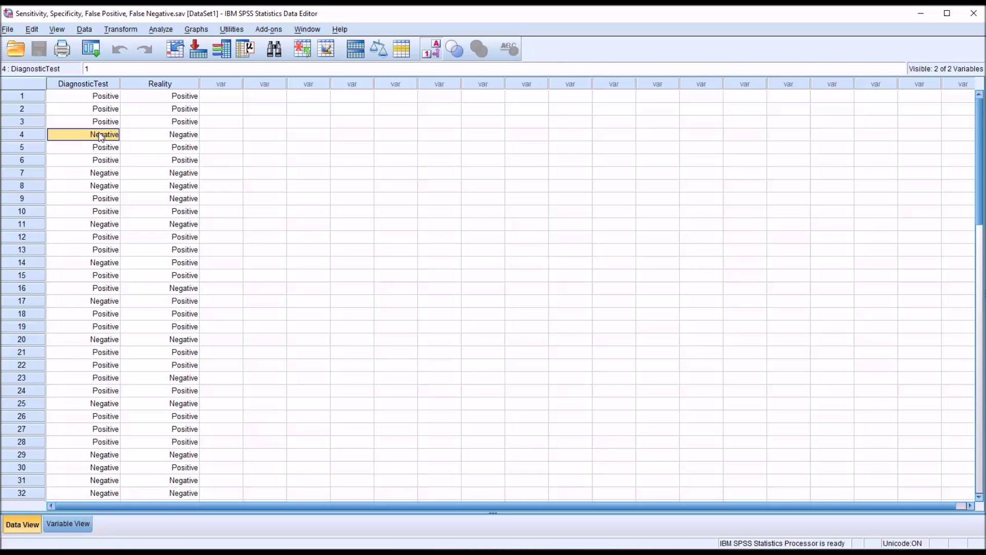
{"action": "left_click", "coordinate": [153, 137]}
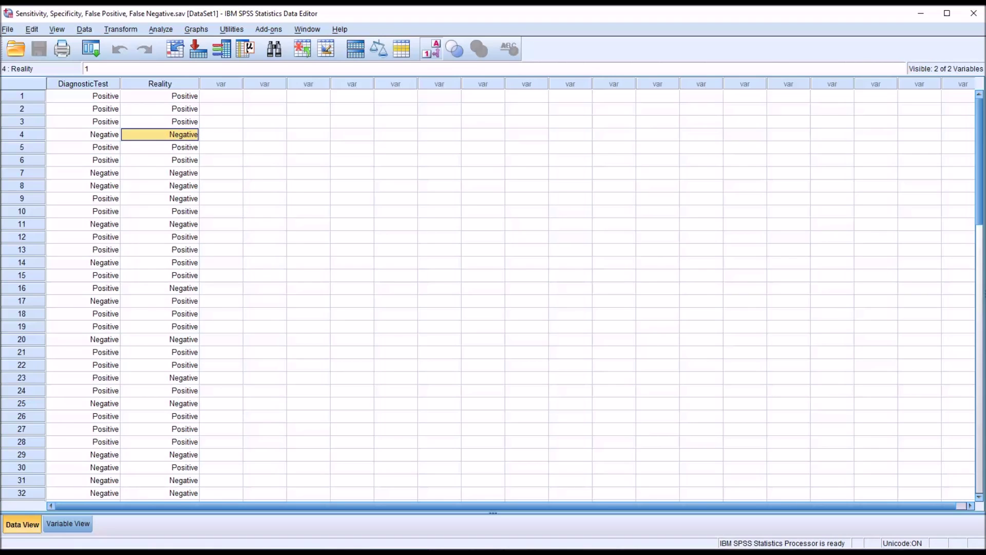
{"action": "left_click", "coordinate": [86, 200]}
{"action": "left_click", "coordinate": [143, 203]}
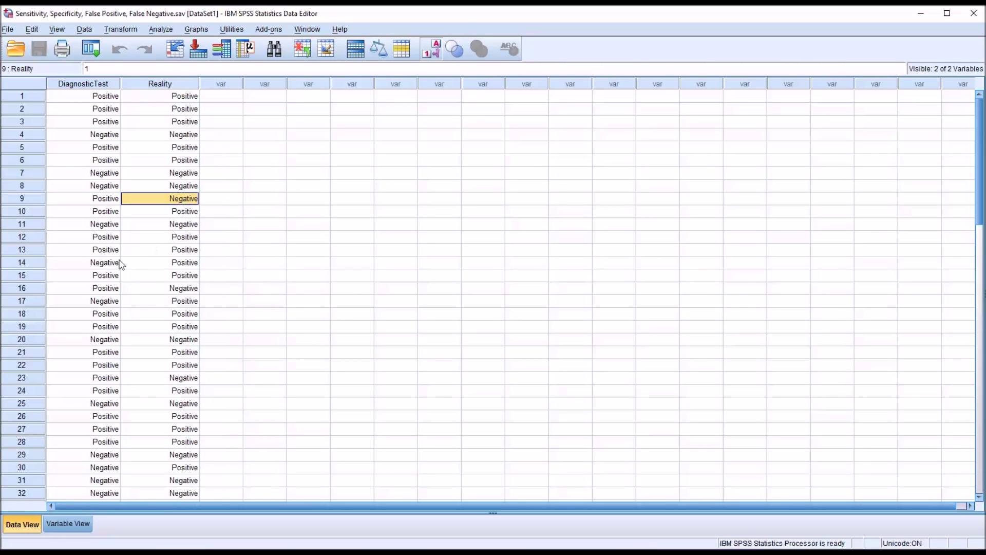
{"action": "left_click", "coordinate": [90, 264]}
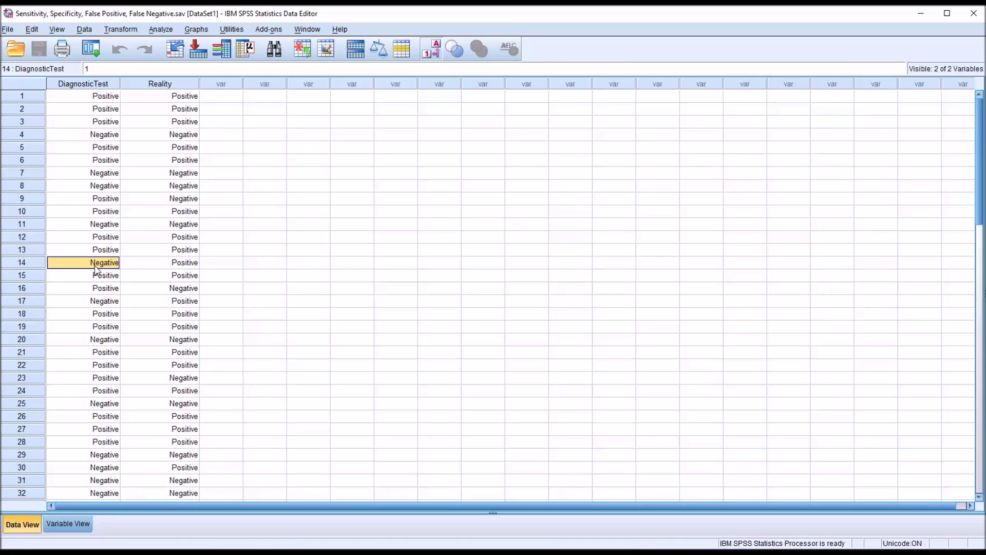
{"action": "left_click", "coordinate": [164, 266]}
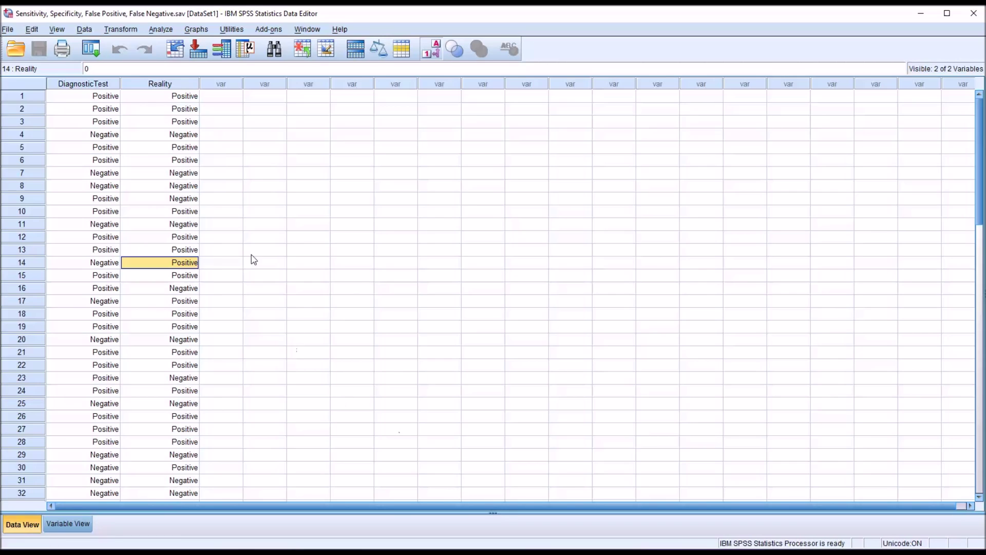
{"action": "left_click", "coordinate": [216, 97]}
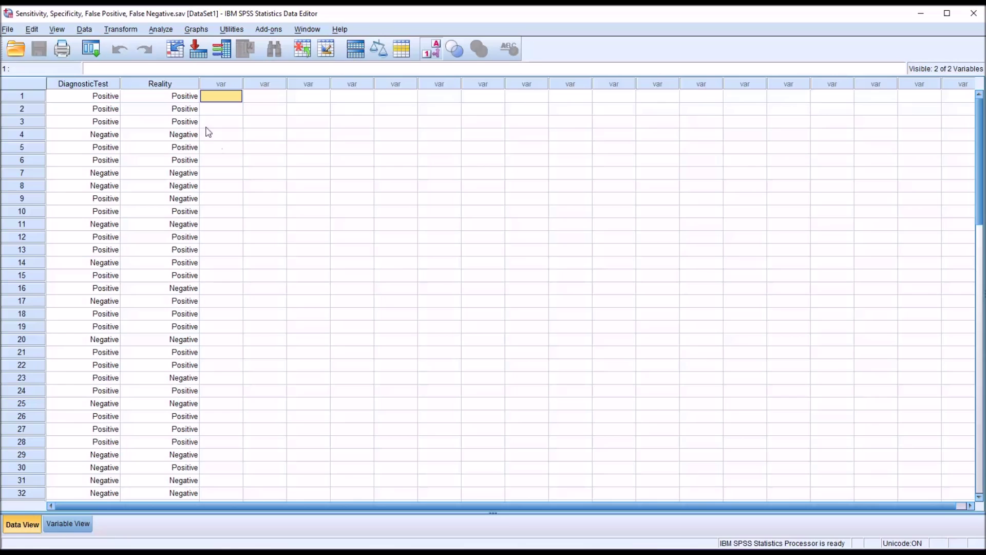
Step: Set up Crosstabs with DiagnosticTest as row and Reality as column, then open Cells
{"action": "left_click", "coordinate": [161, 30]}
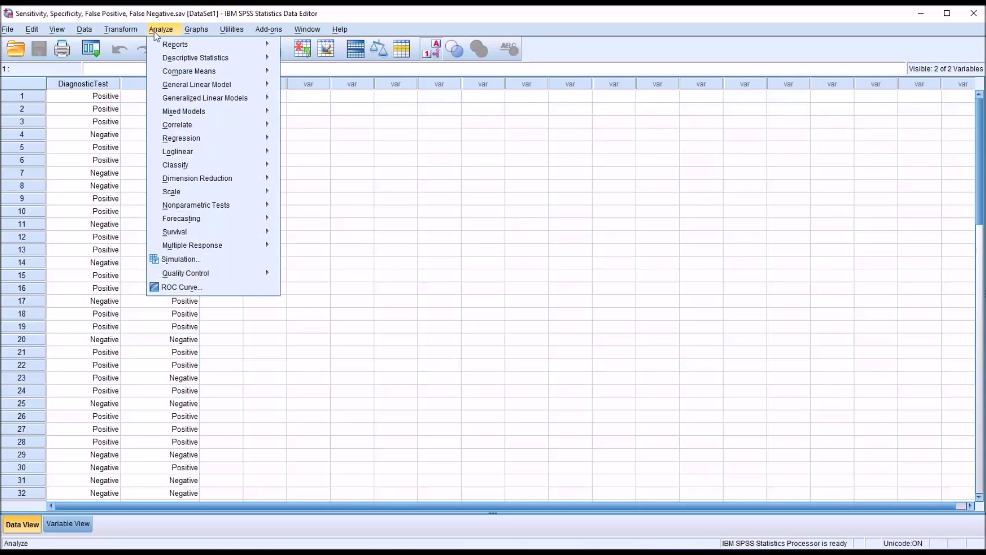
{"action": "mouse_move", "coordinate": [181, 62]}
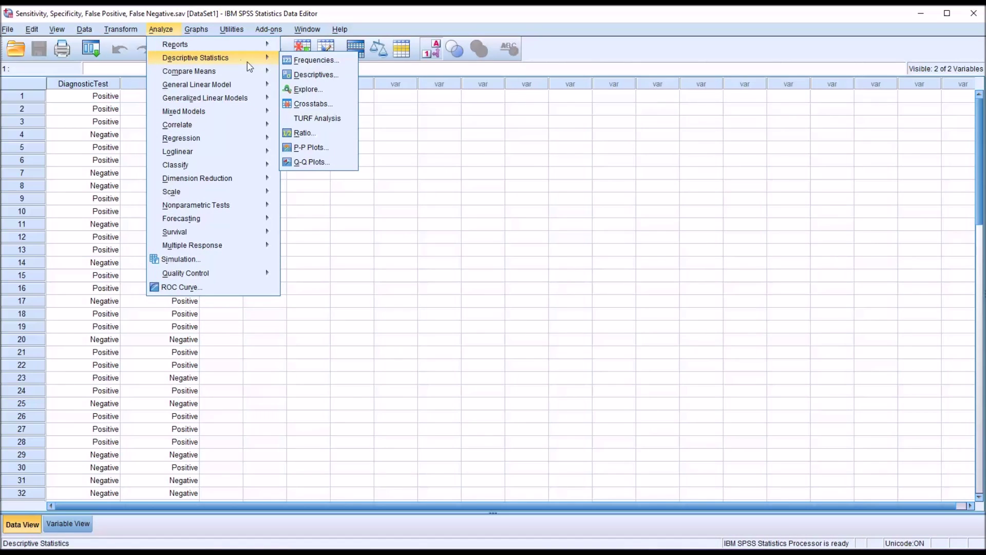
{"action": "left_click", "coordinate": [313, 104]}
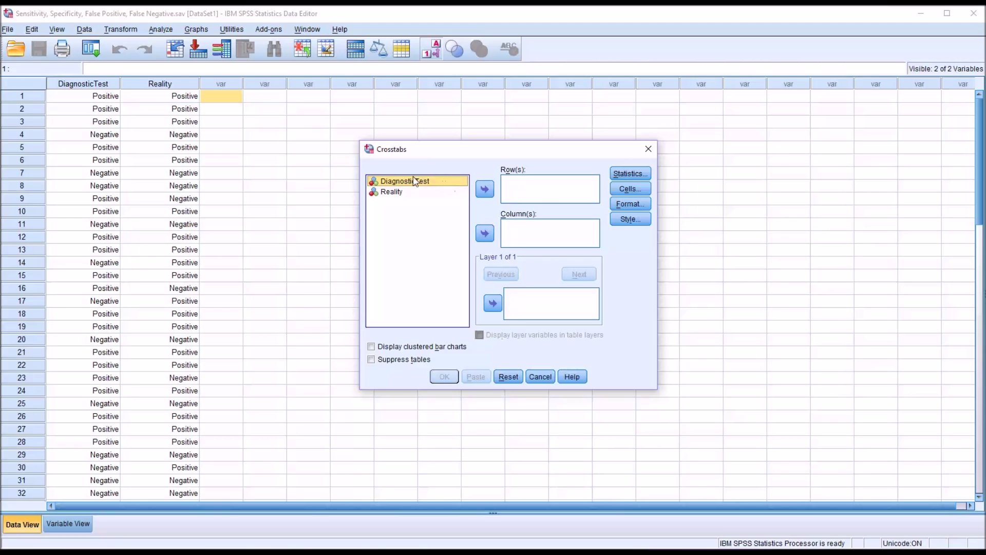
{"action": "left_click_drag", "start_coordinate": [410, 184], "coordinate": [520, 193]}
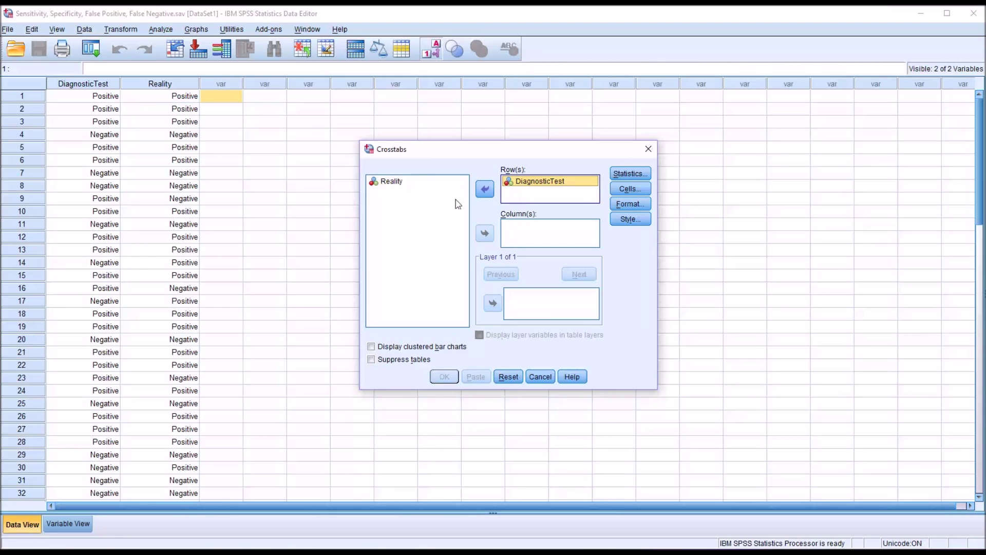
{"action": "left_click_drag", "start_coordinate": [392, 185], "coordinate": [518, 236]}
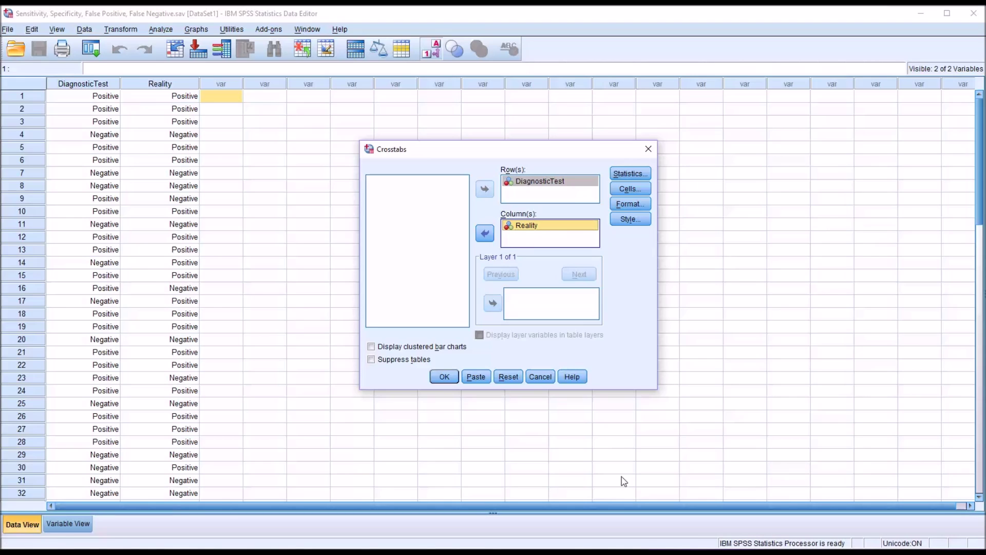
{"action": "left_click", "coordinate": [625, 191]}
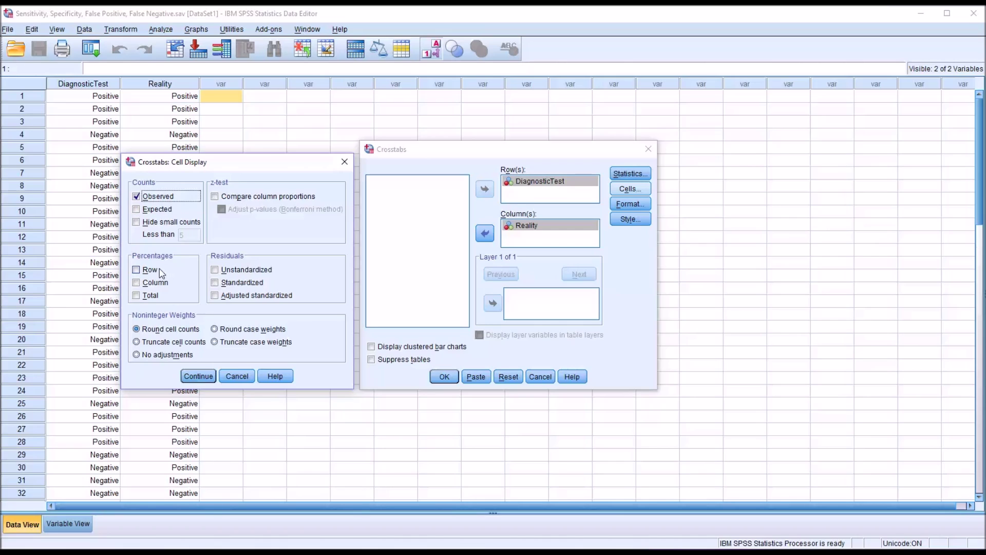
Step: Add column percentages to the observed counts in each cell and confirm
{"action": "left_click", "coordinate": [137, 283]}
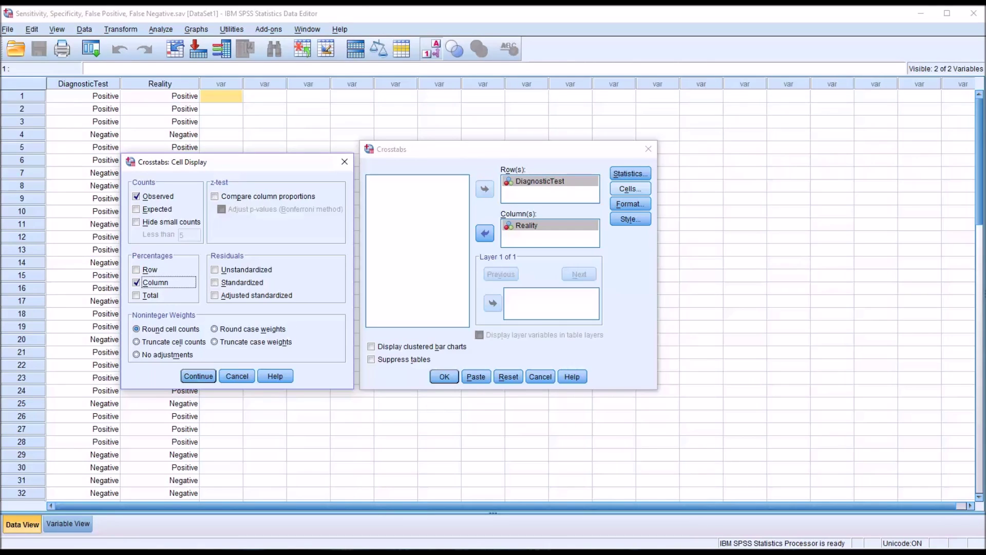
{"action": "left_click", "coordinate": [194, 378]}
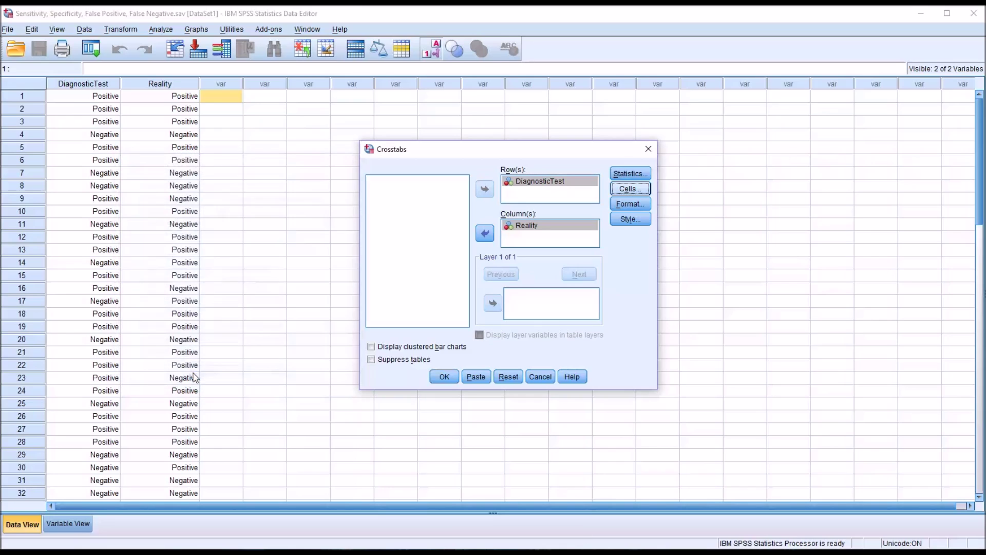
Step: Run the crosstab and move the Viewer up-left to show 76.5% and 88.5%
{"action": "left_click", "coordinate": [443, 377]}
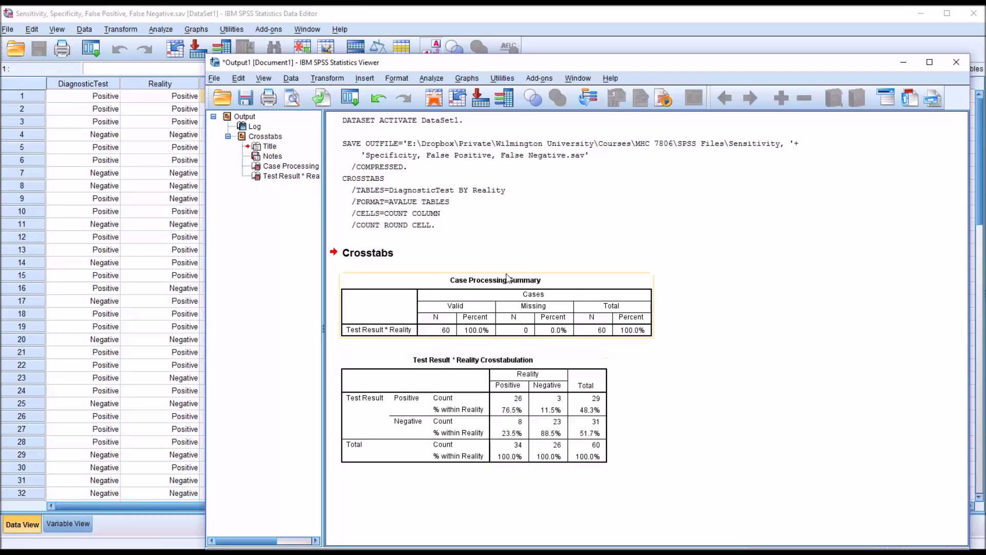
{"action": "left_click_drag", "start_coordinate": [550, 55], "coordinate": [501, 12]}
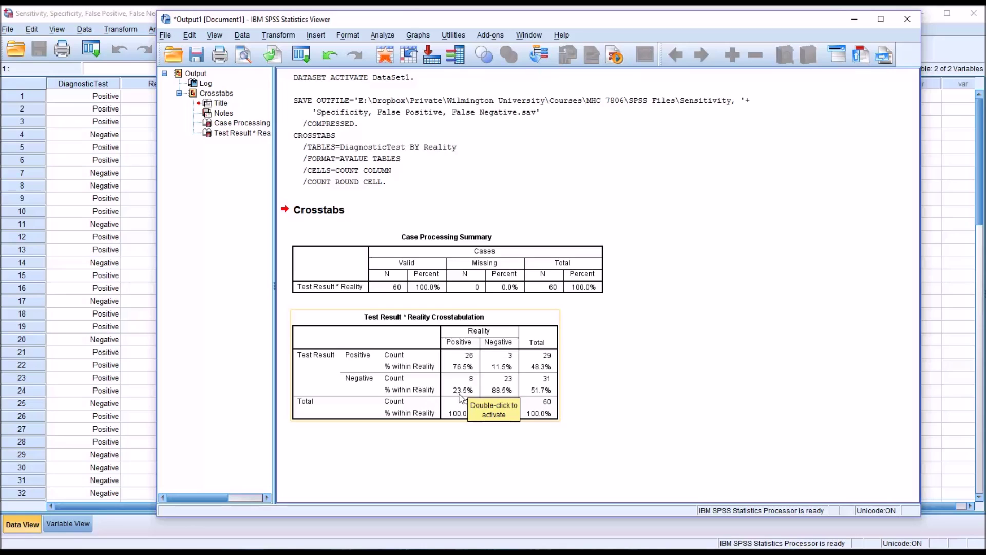
{"action": "left_click", "coordinate": [555, 461]}
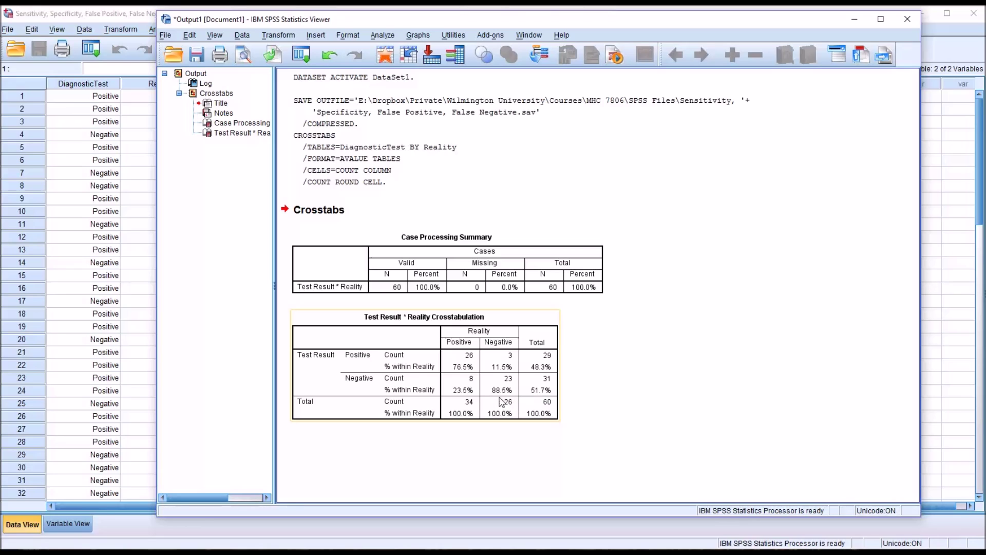
{"action": "left_click", "coordinate": [557, 441]}
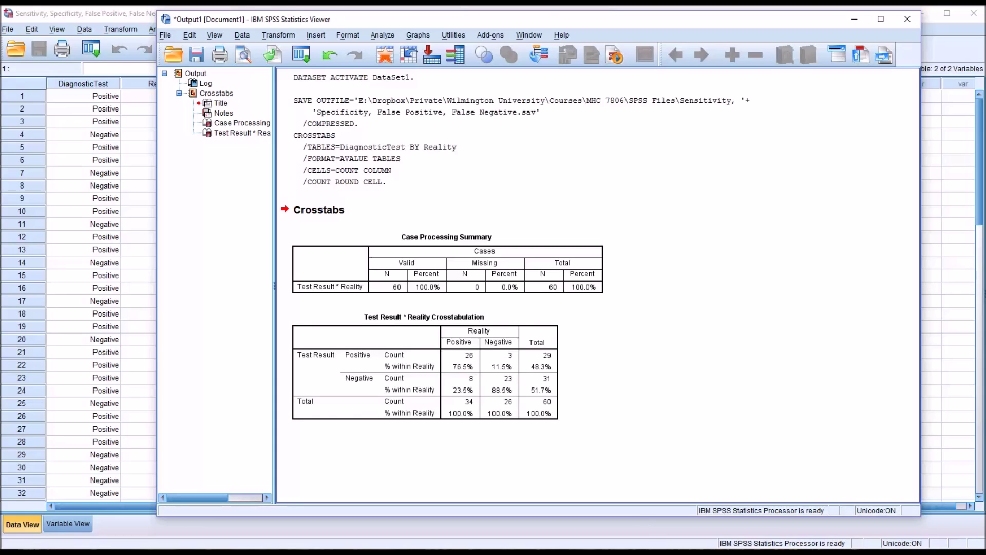